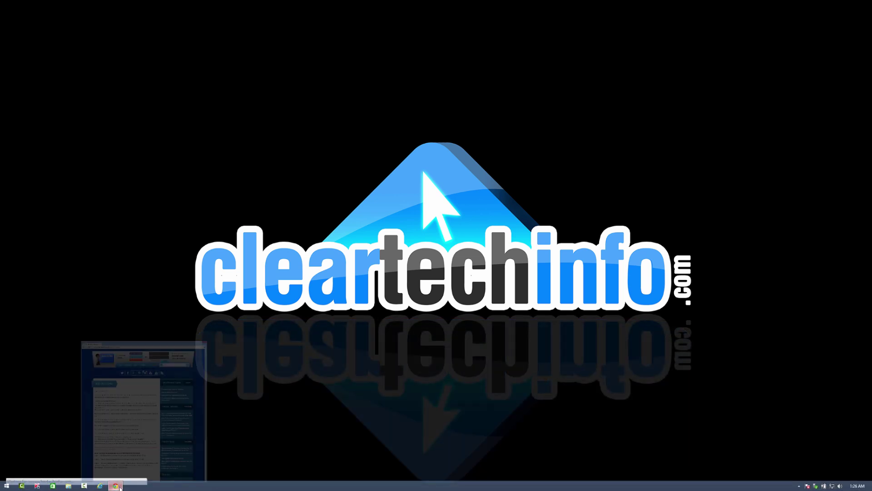
Restore the Chrome window from the taskbar to continue to the cleartechinfo.com Tera article
{"action": "left_click", "coordinate": [118, 486]}
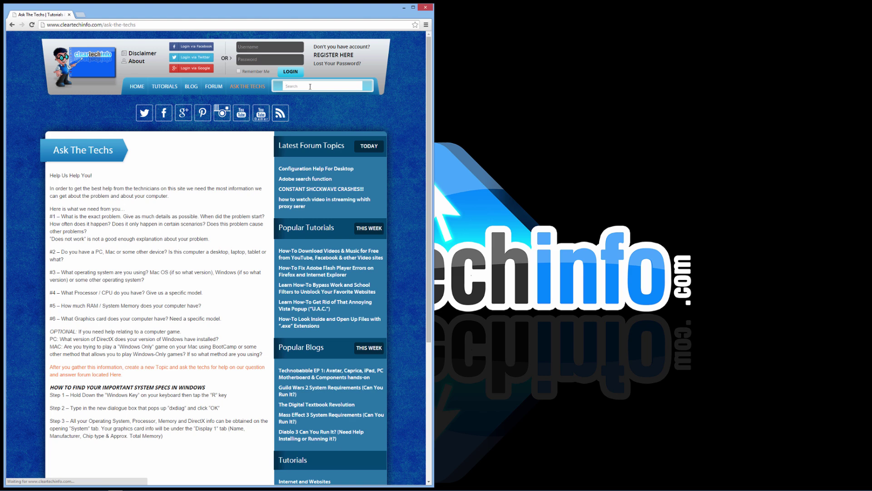
{"action": "type", "text": "te"}
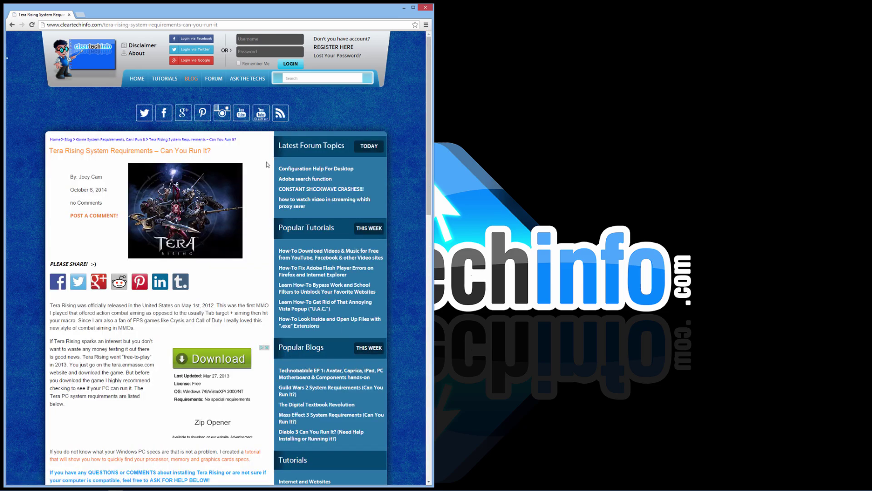
{"action": "scroll", "coordinate": [267, 164], "scroll_direction": "down", "scroll_amount": 2}
{"action": "scroll", "coordinate": [266, 167], "scroll_direction": "down", "scroll_amount": 2}
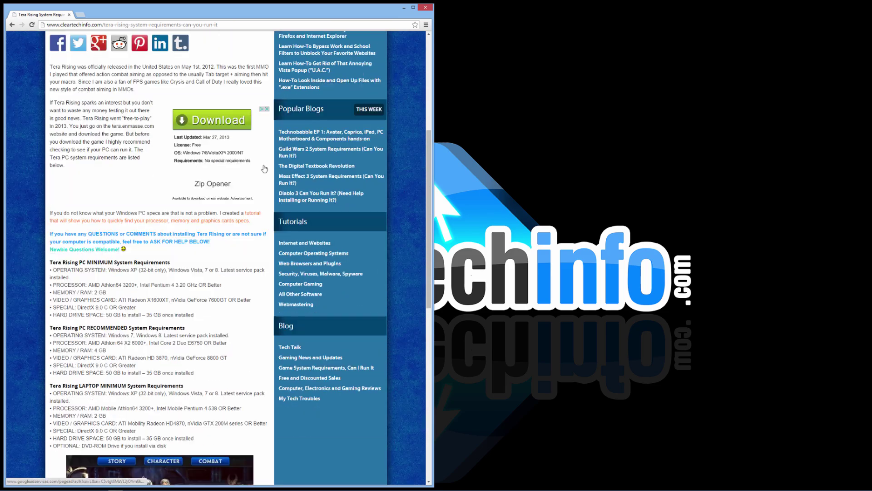
{"action": "scroll", "coordinate": [264, 168], "scroll_direction": "down", "scroll_amount": 1}
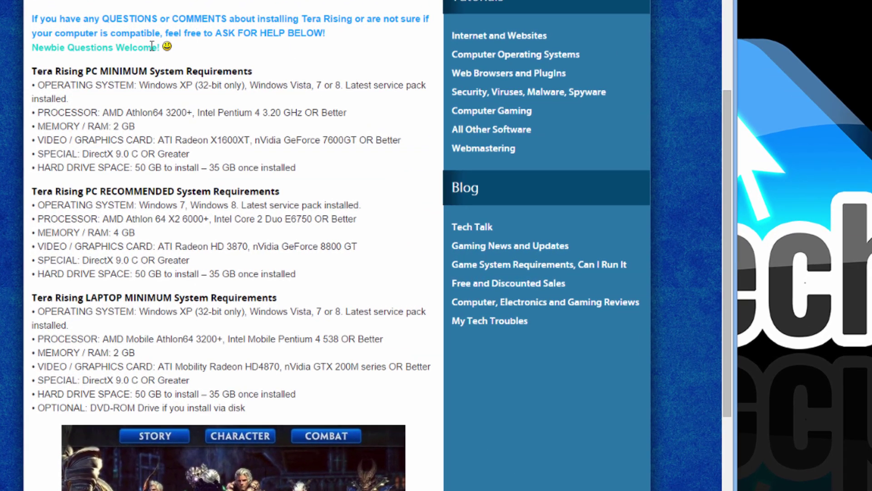
{"action": "left_click_drag", "start_coordinate": [100, 70], "coordinate": [149, 71]}
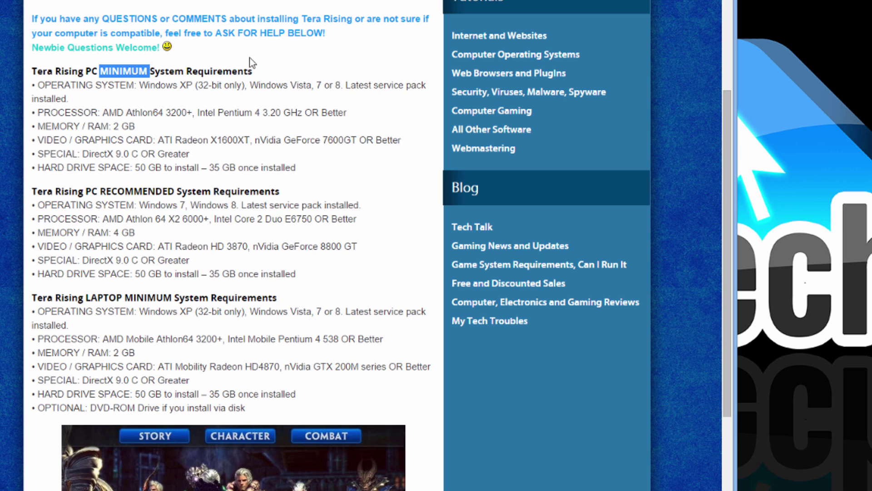
{"action": "left_click", "coordinate": [287, 67]}
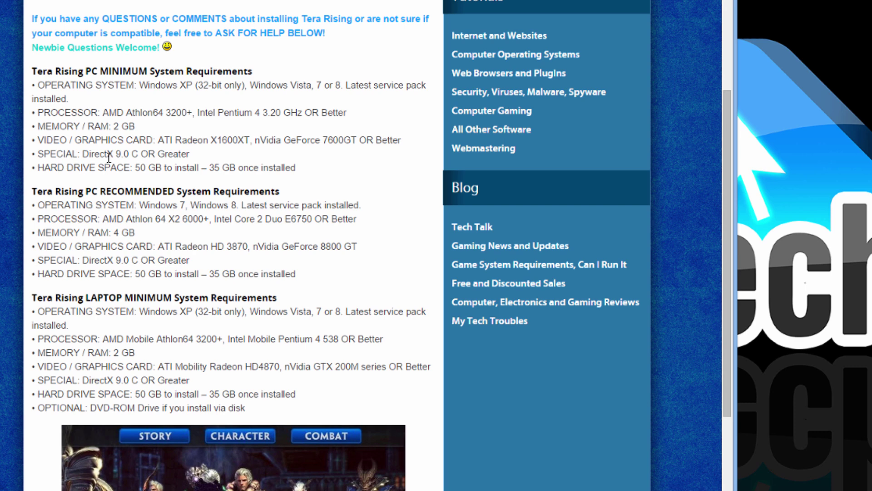
{"action": "scroll", "coordinate": [161, 149], "scroll_direction": "down", "scroll_amount": 1}
{"action": "scroll", "coordinate": [162, 150], "scroll_direction": "down", "scroll_amount": 1}
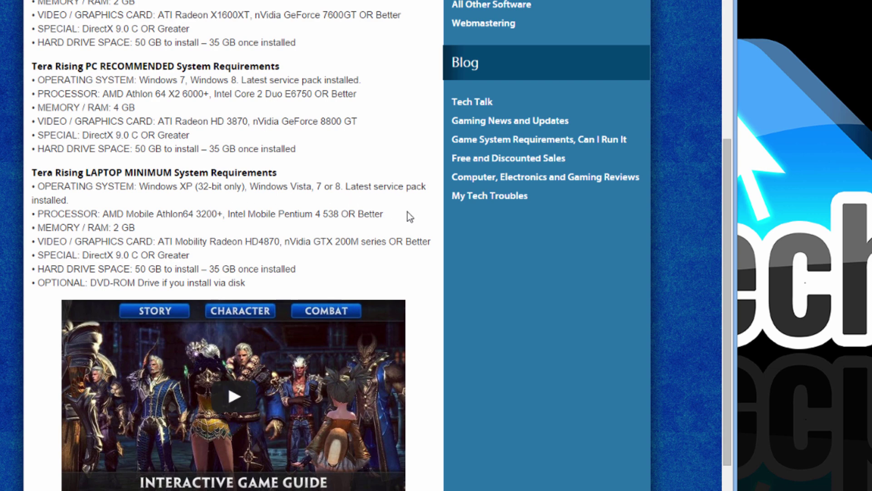
{"action": "scroll", "coordinate": [408, 216], "scroll_direction": "up", "scroll_amount": 1}
{"action": "scroll", "coordinate": [403, 226], "scroll_direction": "up", "scroll_amount": 5}
{"action": "scroll", "coordinate": [402, 225], "scroll_direction": "up", "scroll_amount": 6}
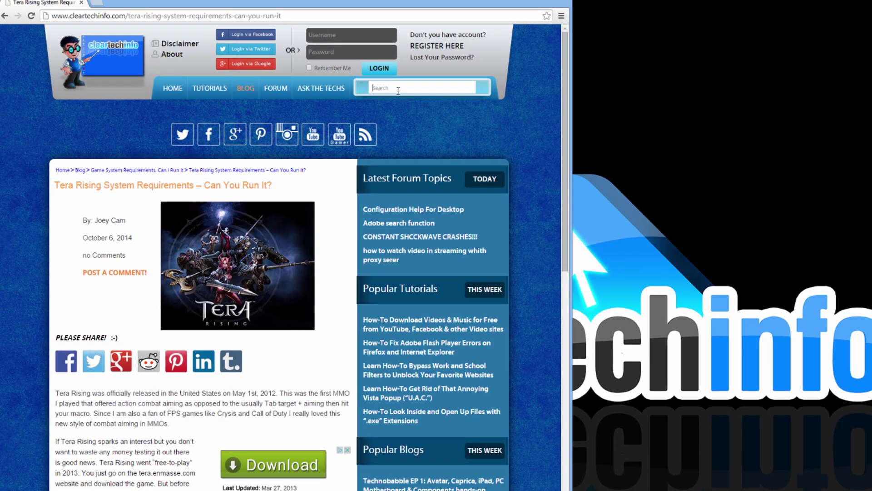
{"action": "scroll", "coordinate": [375, 171], "scroll_direction": "down", "scroll_amount": 1}
{"action": "scroll", "coordinate": [355, 240], "scroll_direction": "down", "scroll_amount": 5}
{"action": "scroll", "coordinate": [355, 241], "scroll_direction": "down", "scroll_amount": 4}
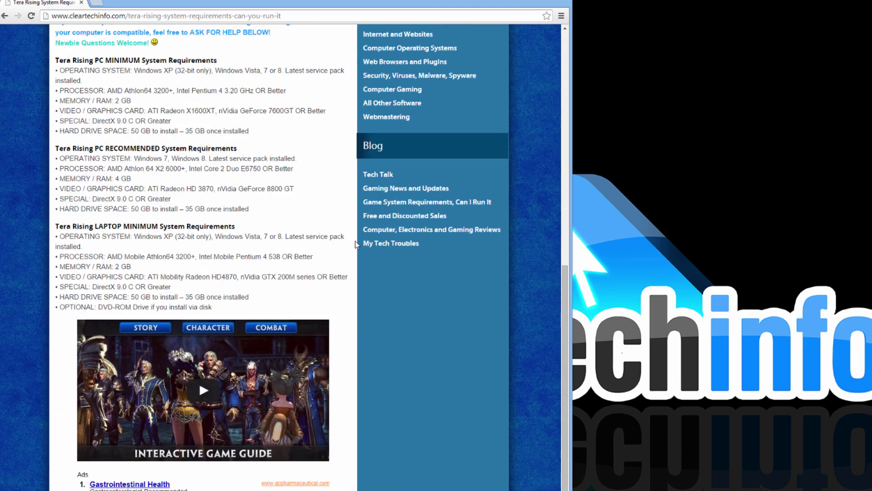
{"action": "scroll", "coordinate": [355, 240], "scroll_direction": "down", "scroll_amount": 4}
{"action": "scroll", "coordinate": [355, 240], "scroll_direction": "down", "scroll_amount": 1}
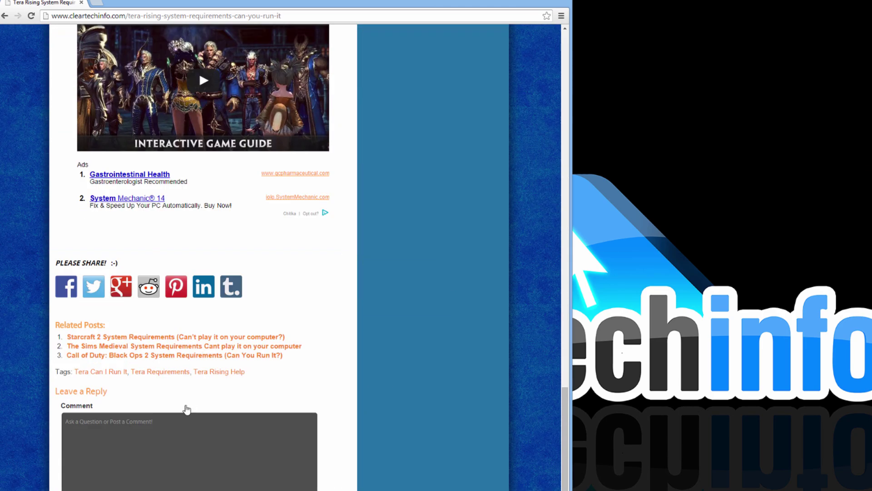
Place the cursor in the Leave a Reply comment box below the Tera Rising article
{"action": "left_click", "coordinate": [158, 431]}
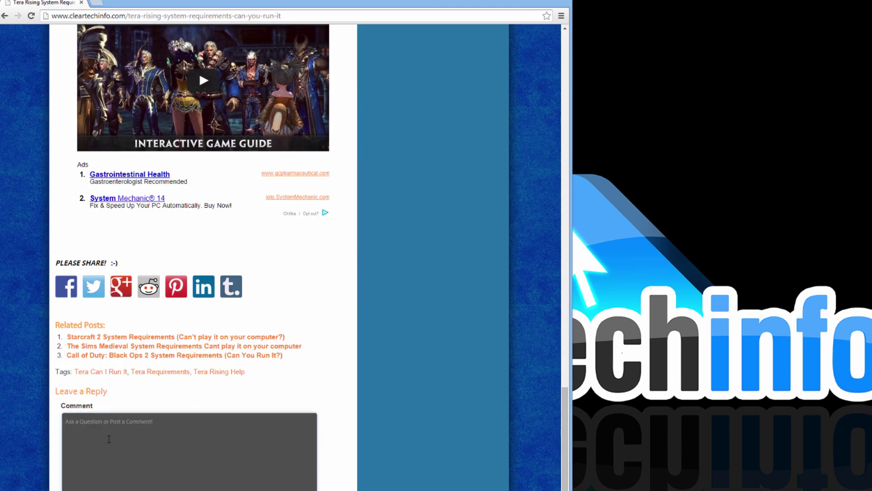